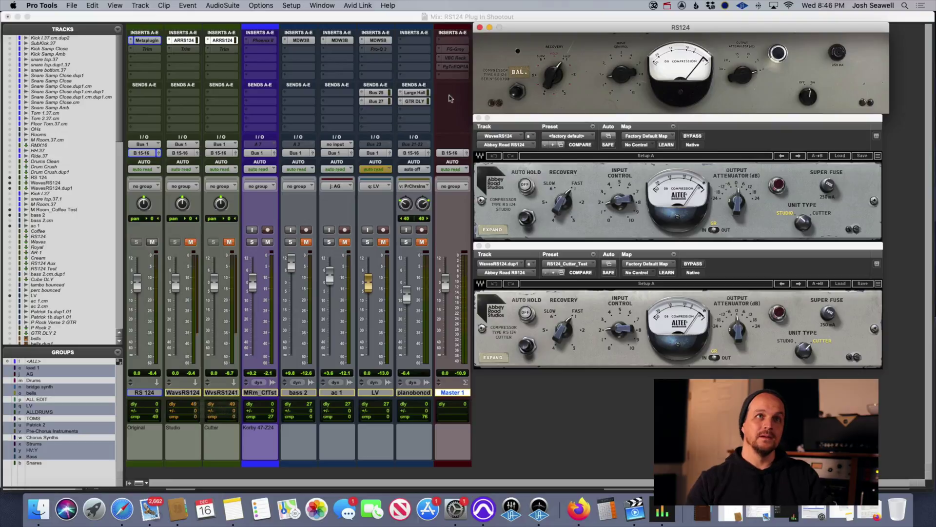
Show the selectable unit models of the RS124 compressor and keep 60070B selected
click(493, 78)
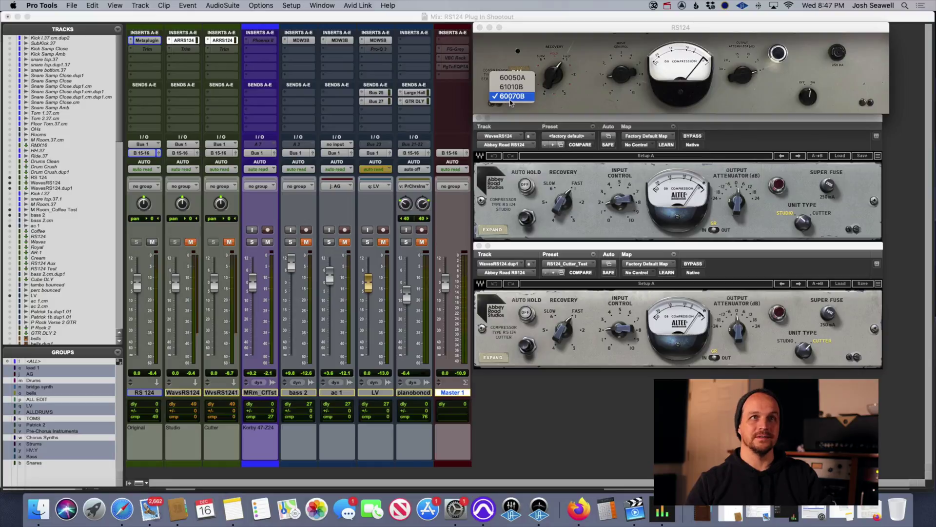
click(495, 49)
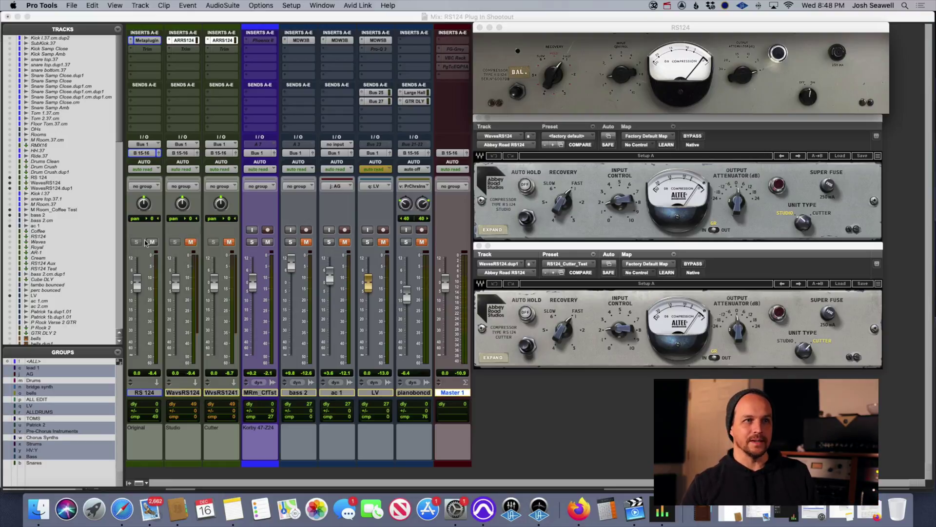
Set the playback start position in the Edit window, return to the Mix window and start playback
key(super+equal)
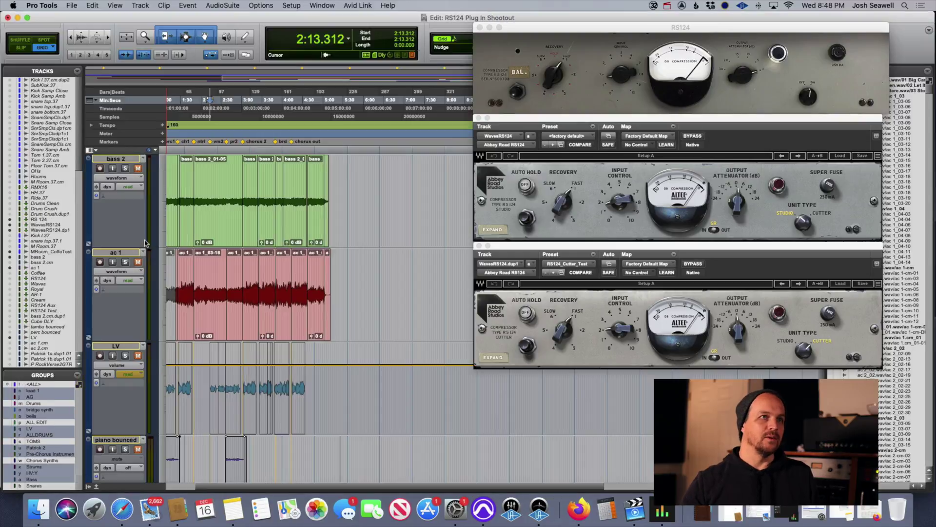
key(super+bracketright)
key(super+bracketright)
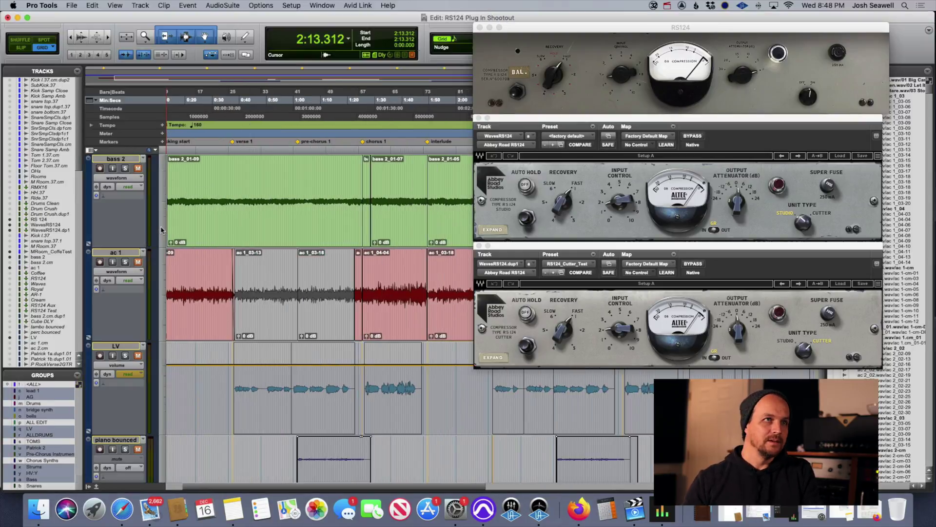
scroll(161, 229, up, 5)
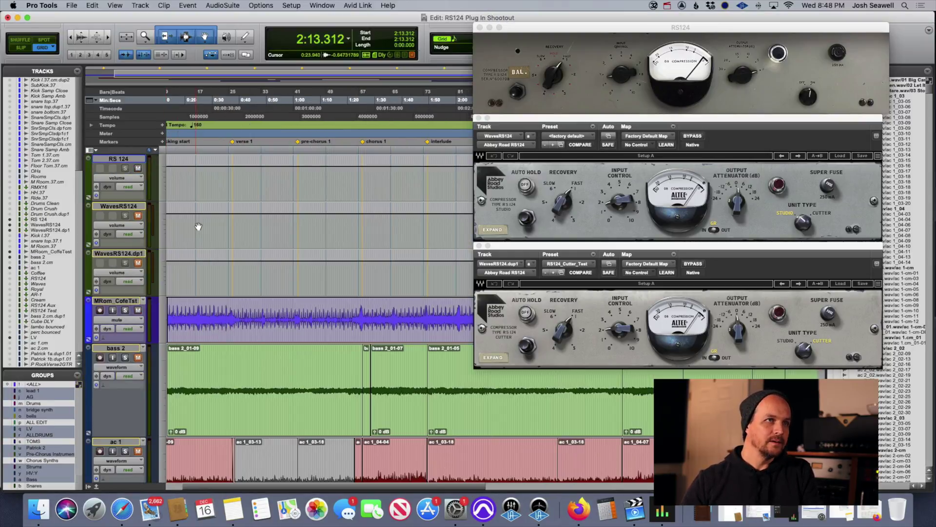
key(super+bracketright)
click(202, 267)
key(super+equal)
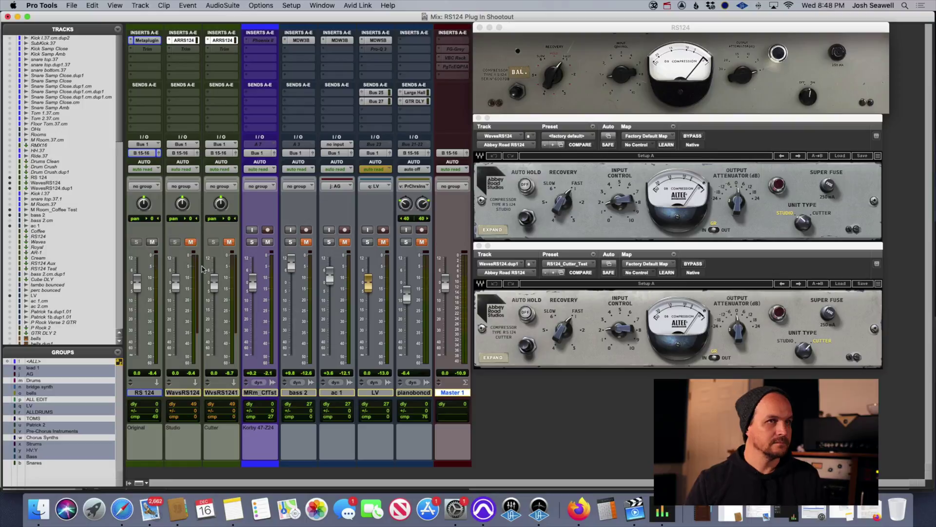
key(space)
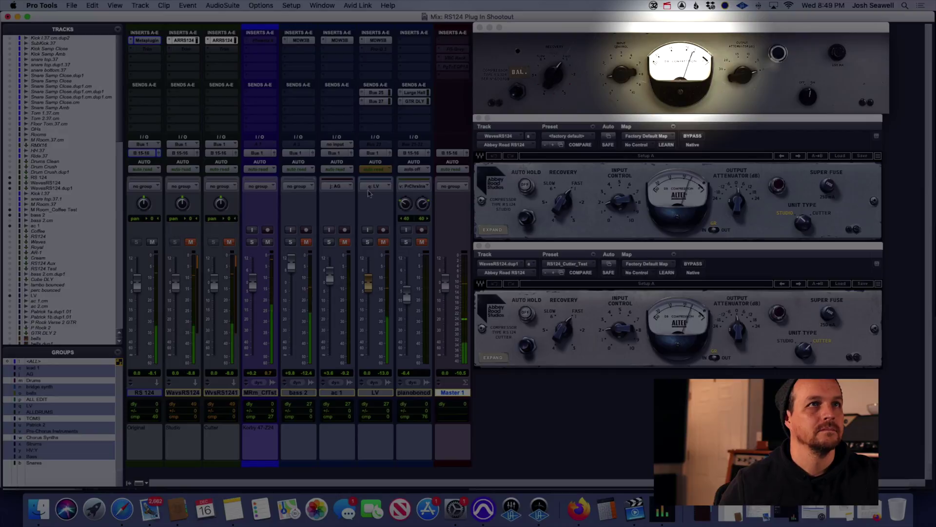
Engage SuperFuse on the RS124 and on both Waves instances, Studio and Cutter, while the drum room track plays
click(780, 55)
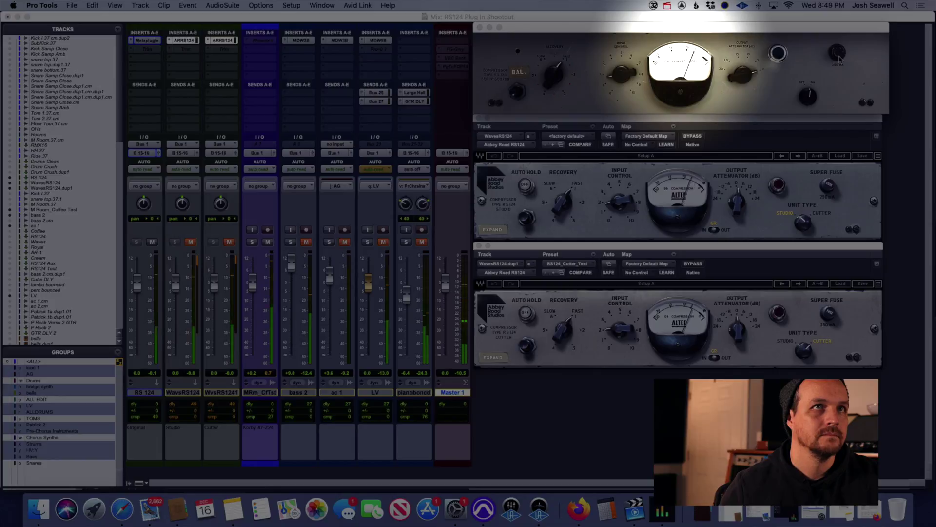
click(838, 54)
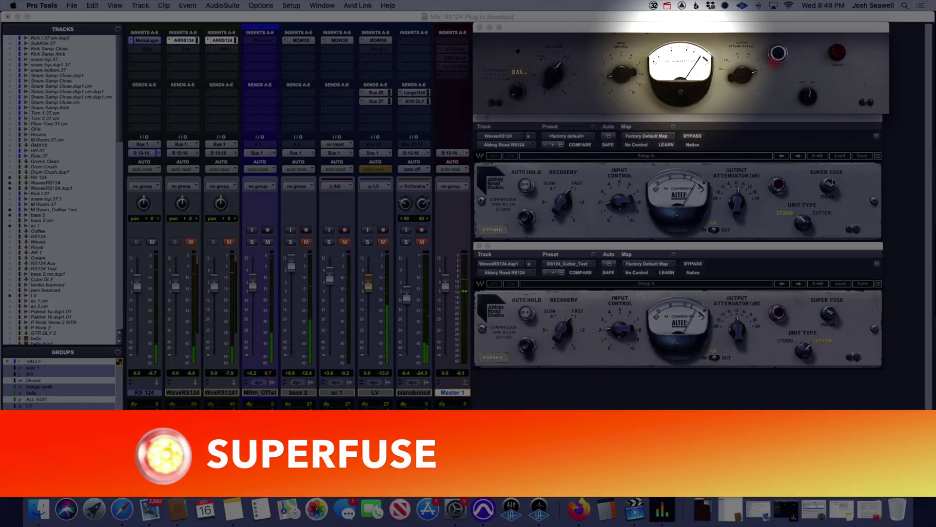
click(829, 186)
click(828, 313)
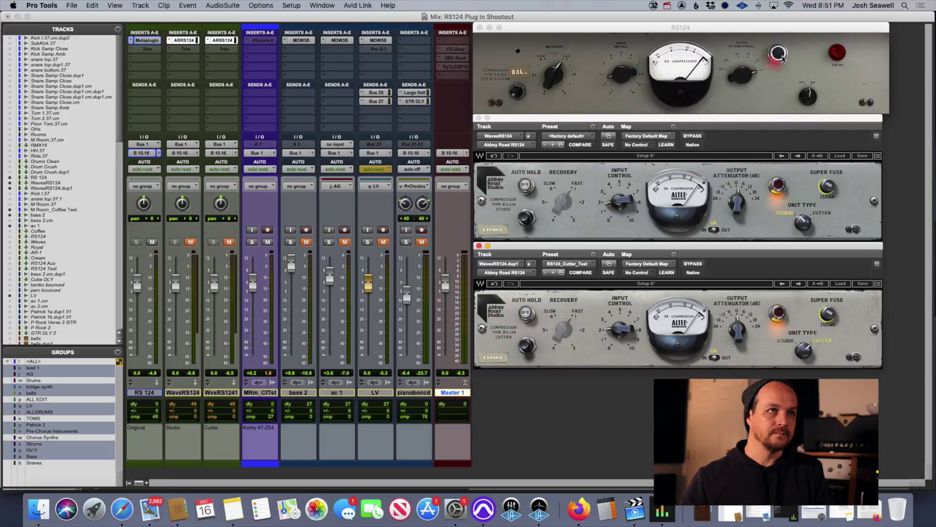
Compare WavesRS124 against RS 124 by unmuting it and toggling polarity in its Trim plug-in, then close Trim and mute WavesRS124 again
click(190, 243)
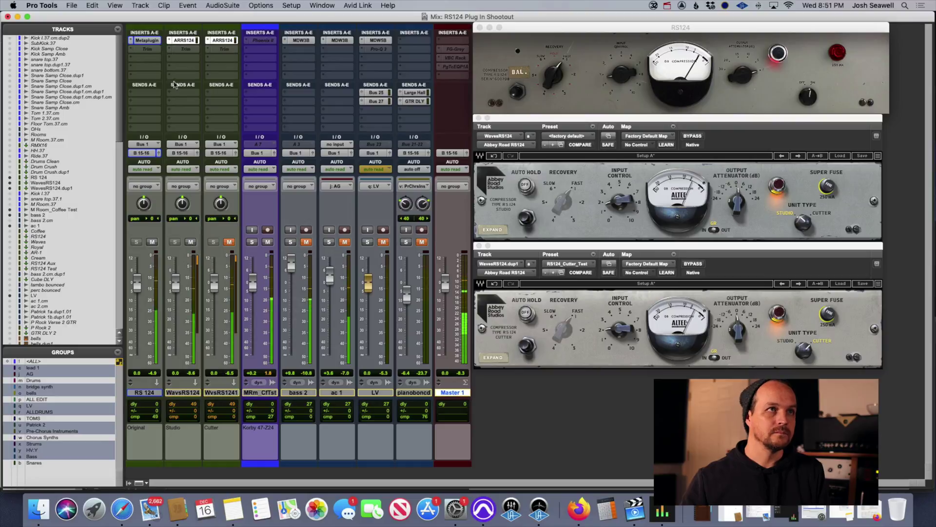
click(184, 49)
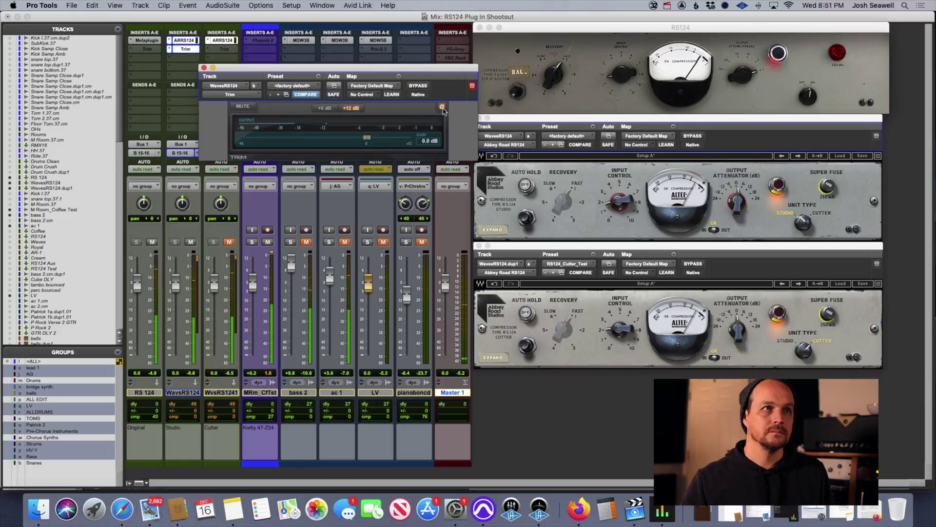
click(442, 107)
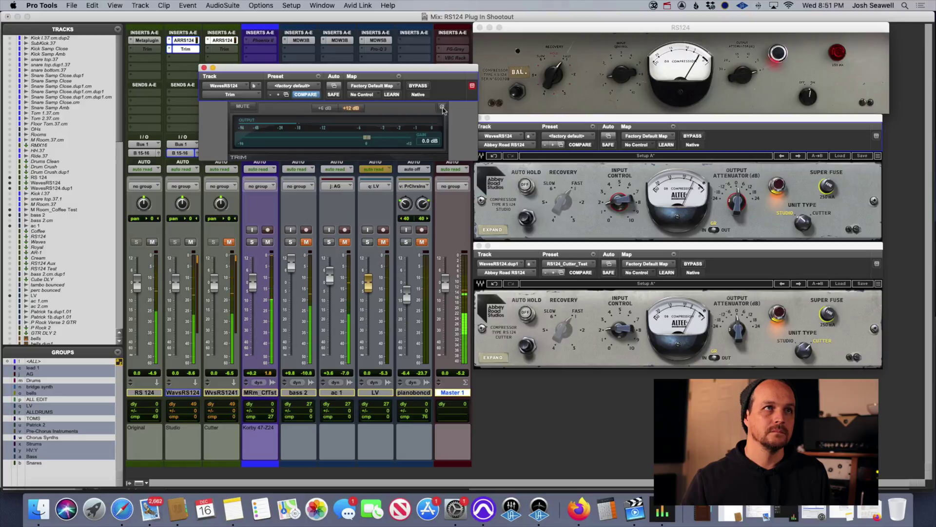
click(442, 107)
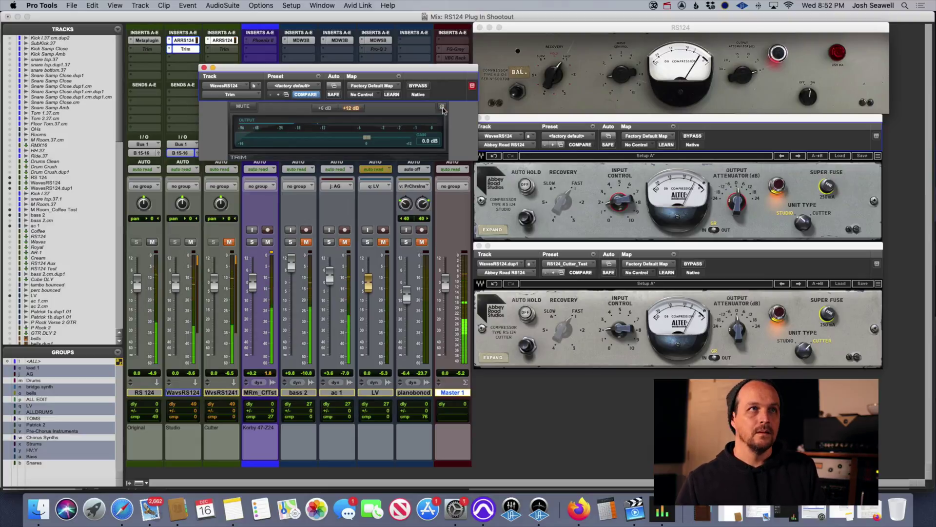
click(204, 68)
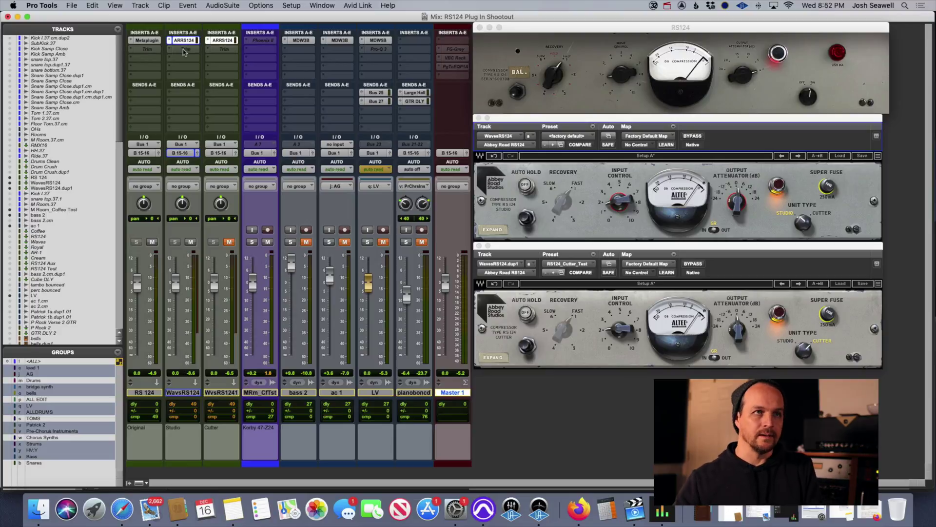
click(190, 243)
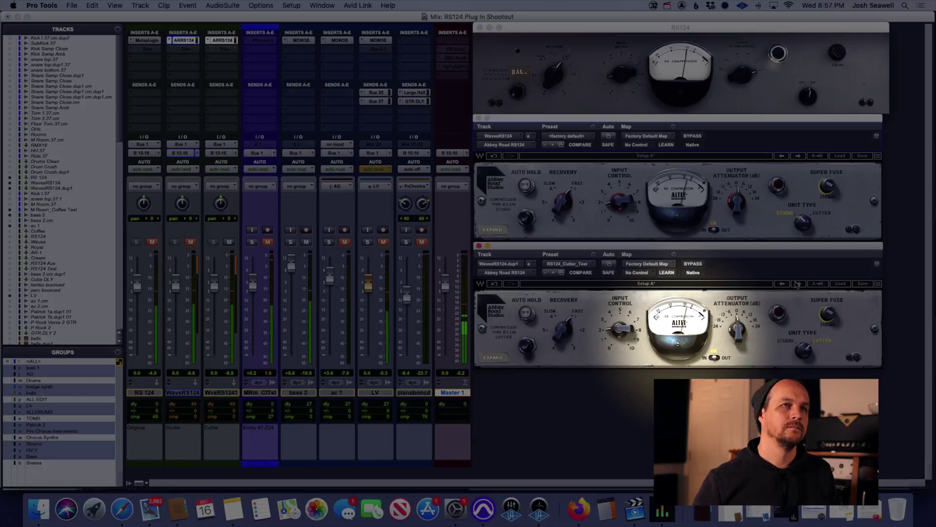
Engage SuperFuse on all three RS124 compressors for the bass comparison
click(839, 55)
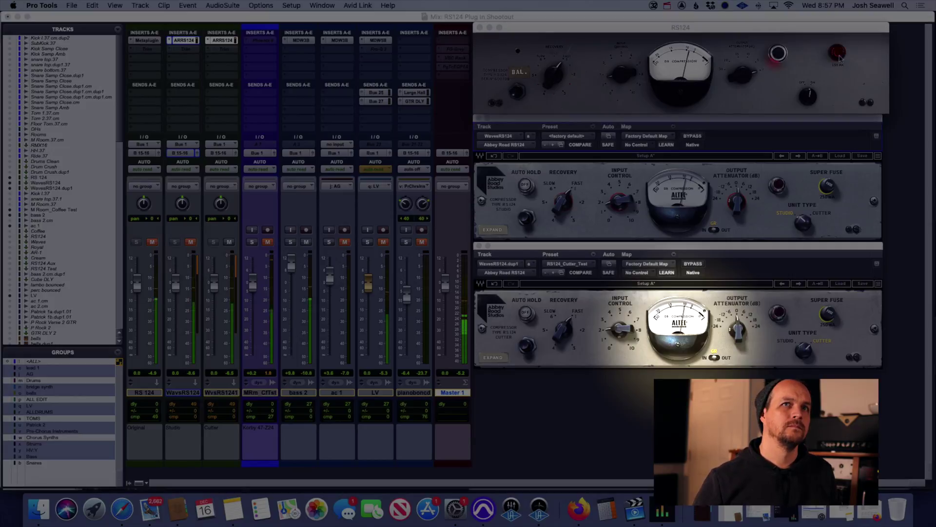
click(831, 188)
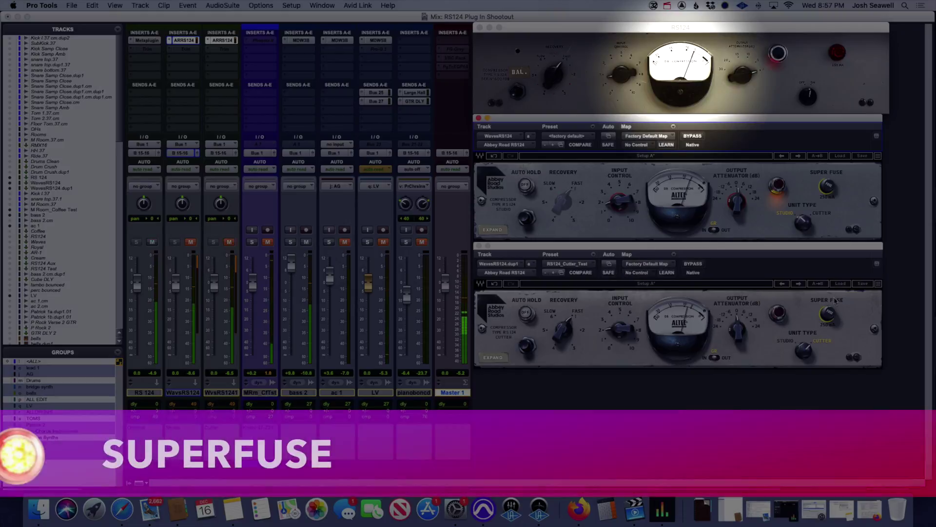
click(831, 318)
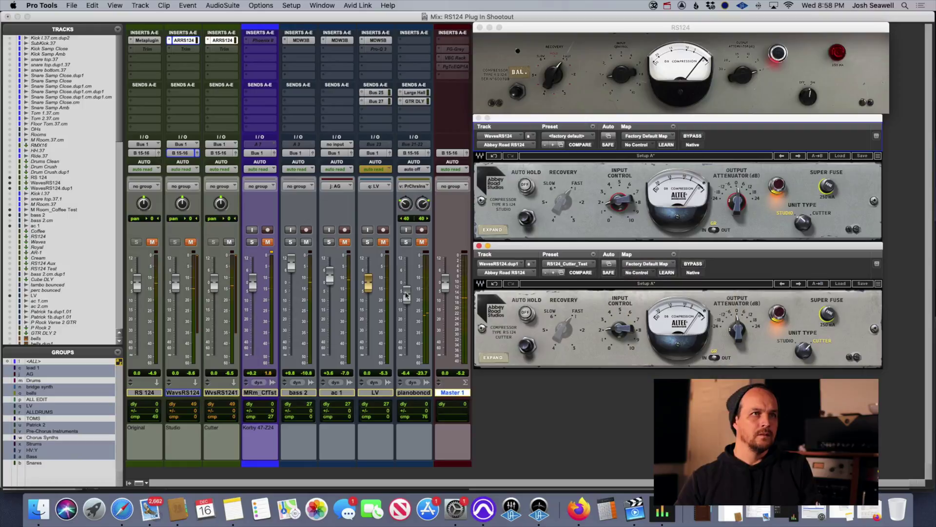
Make ac 1 the audible source through the RS 124 bus, with bass 2 and both Waves buses muted
click(229, 241)
click(151, 243)
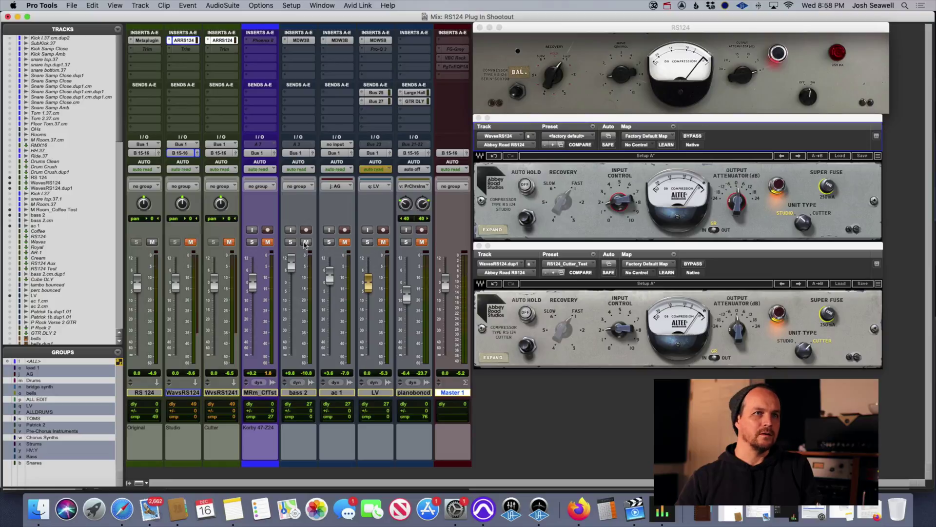
click(346, 242)
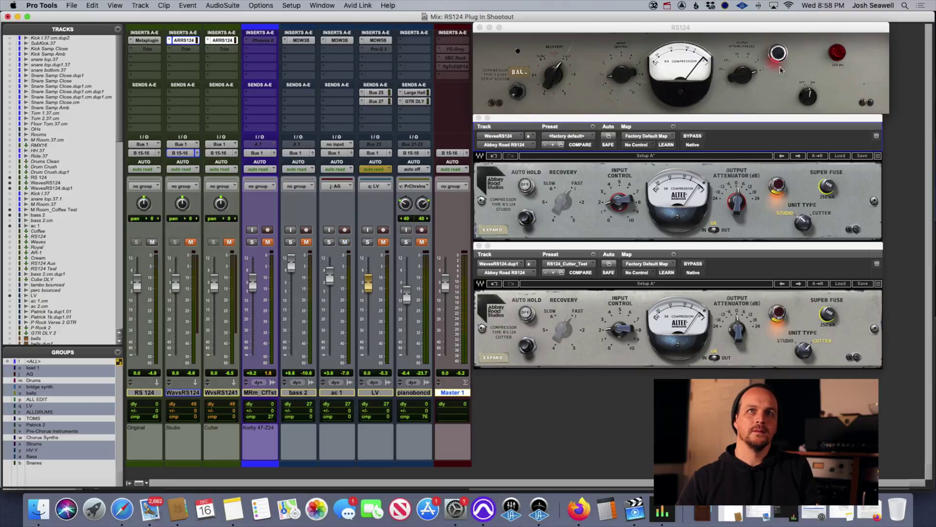
Turn off SuperFuse on the RS124 and on the Waves Studio and Cutter instances
click(843, 52)
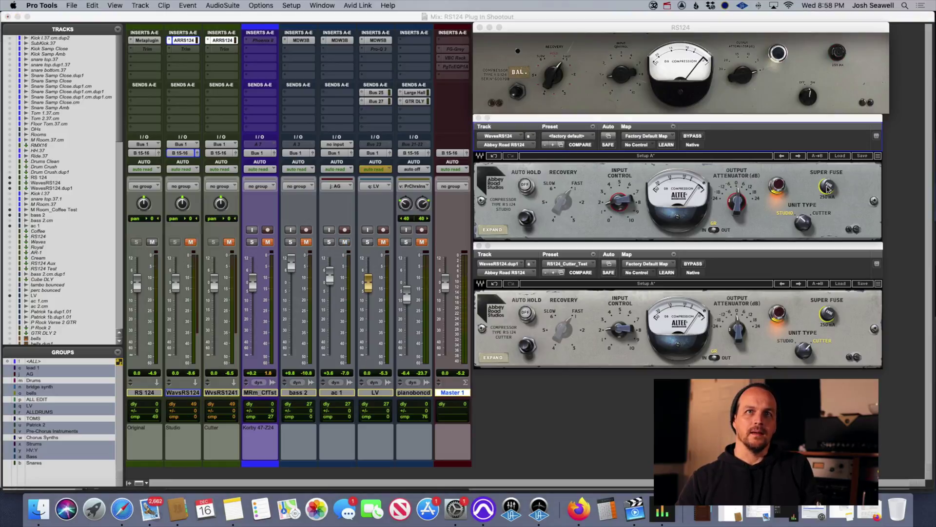
click(834, 317)
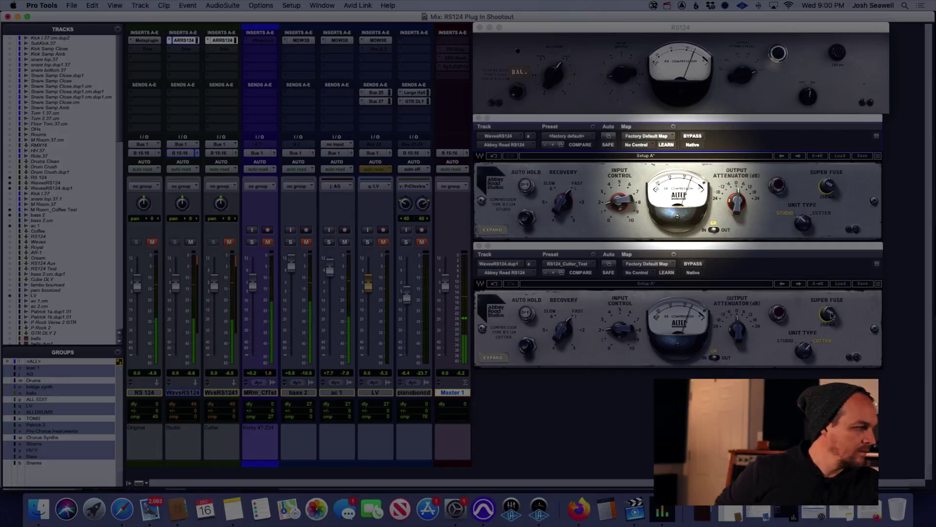
click(831, 316)
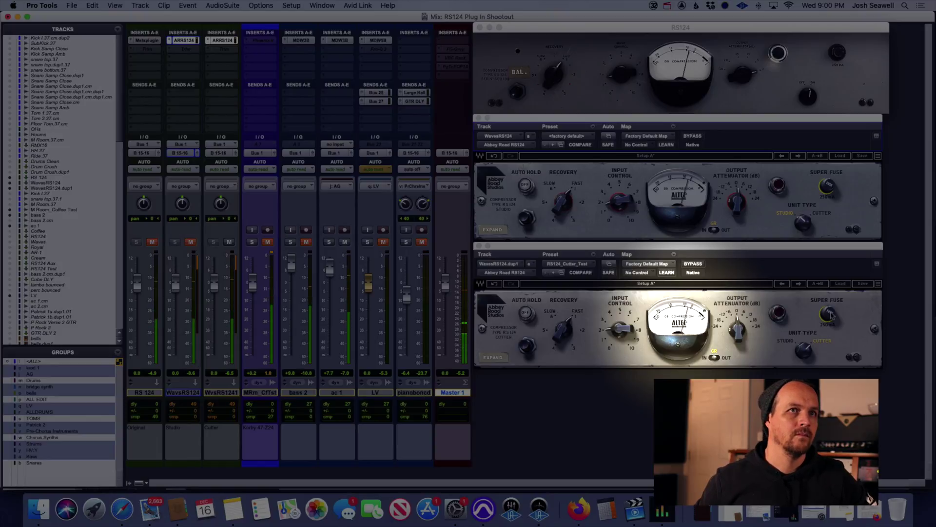
Engage SuperFuse on the RS124 and both Waves instances during playback of the ac 1 track
click(835, 52)
click(829, 185)
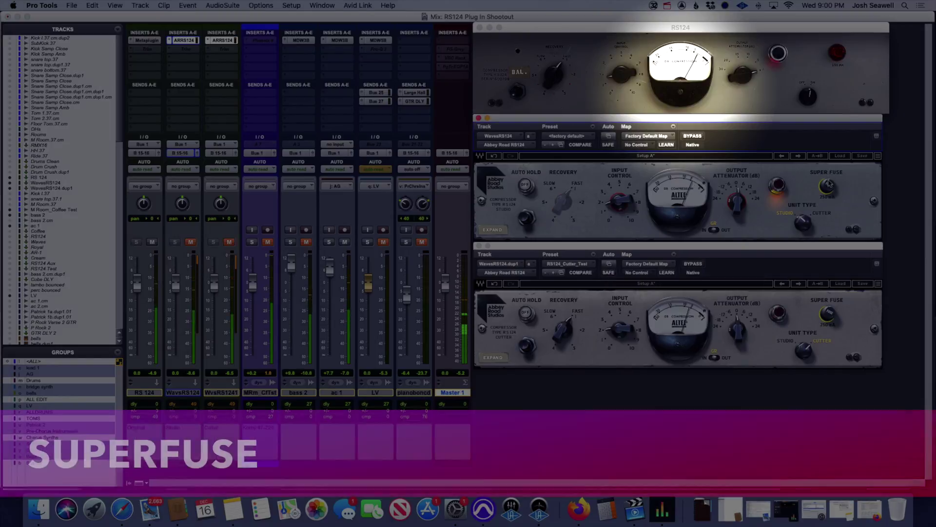
click(829, 315)
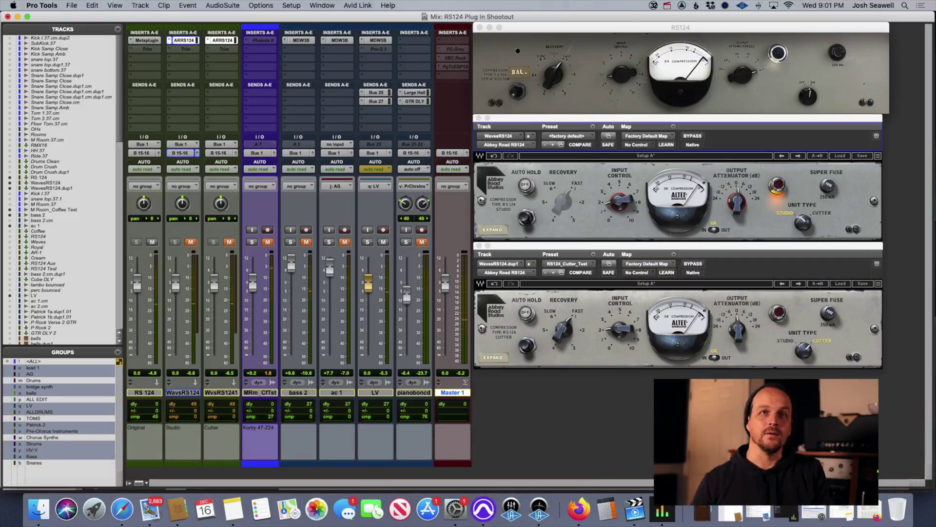
Turn off SuperFuse on the Waves Studio instance and raise the LV track's fader
click(776, 186)
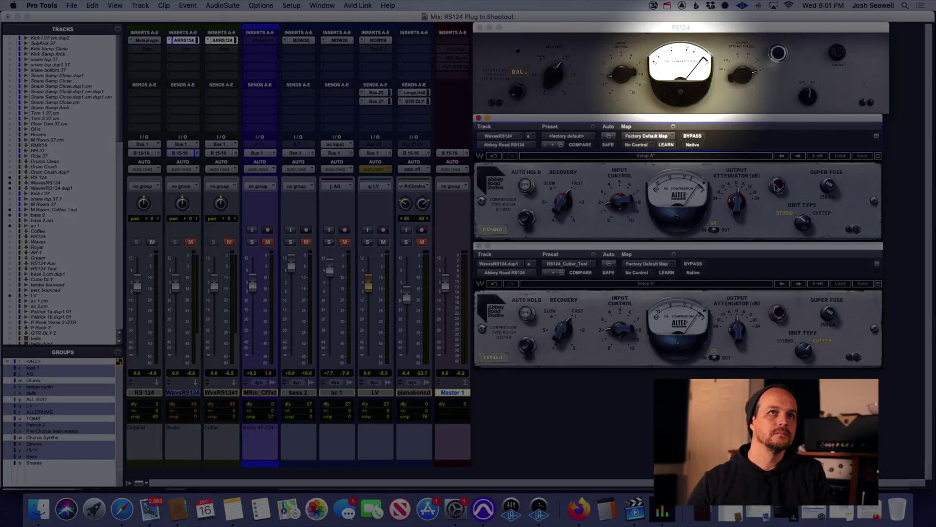
drag(369, 292, 369, 273)
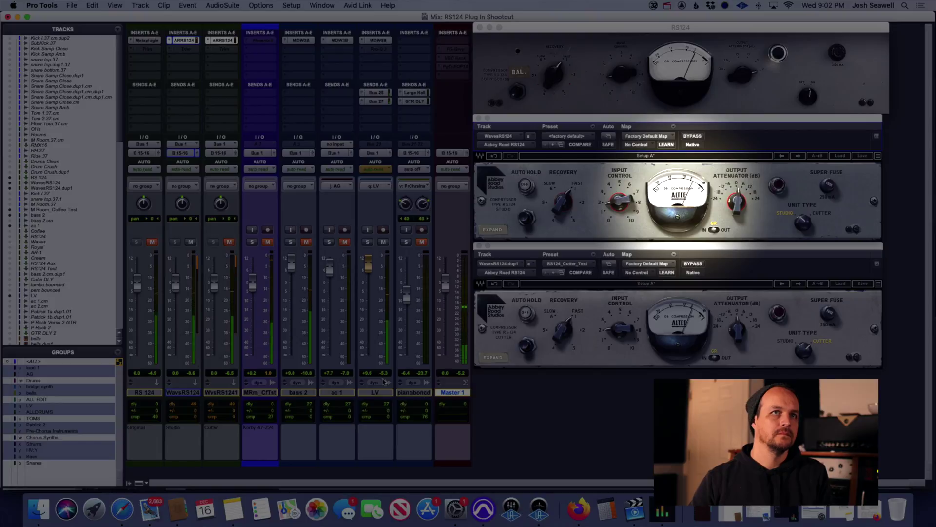
Switch to the Edit window and run the LV comparison playback with SuperFuse engaged on the RS124 and both Waves instances
key(super+equal)
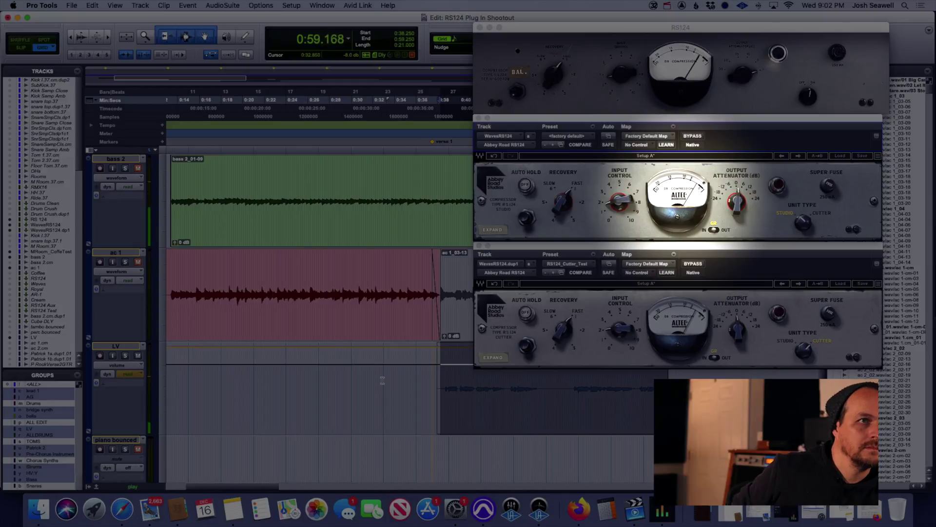
key(space)
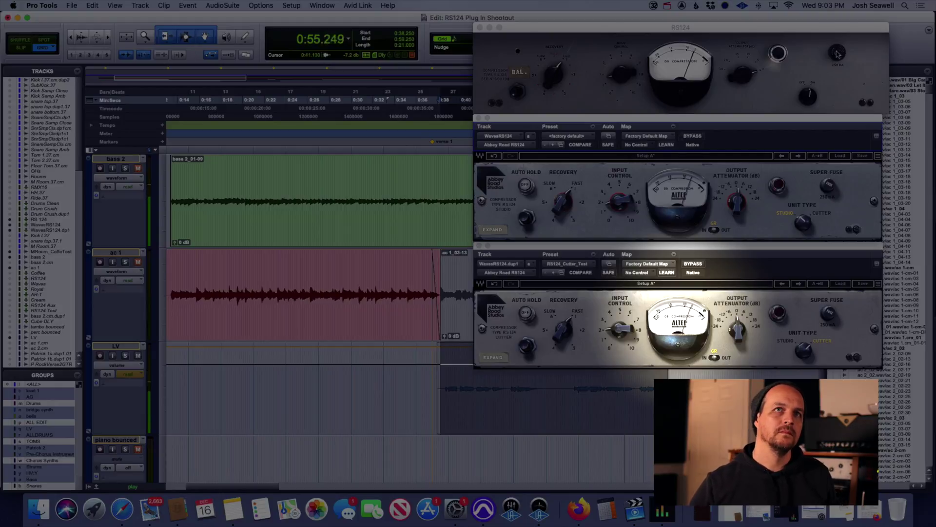
click(828, 187)
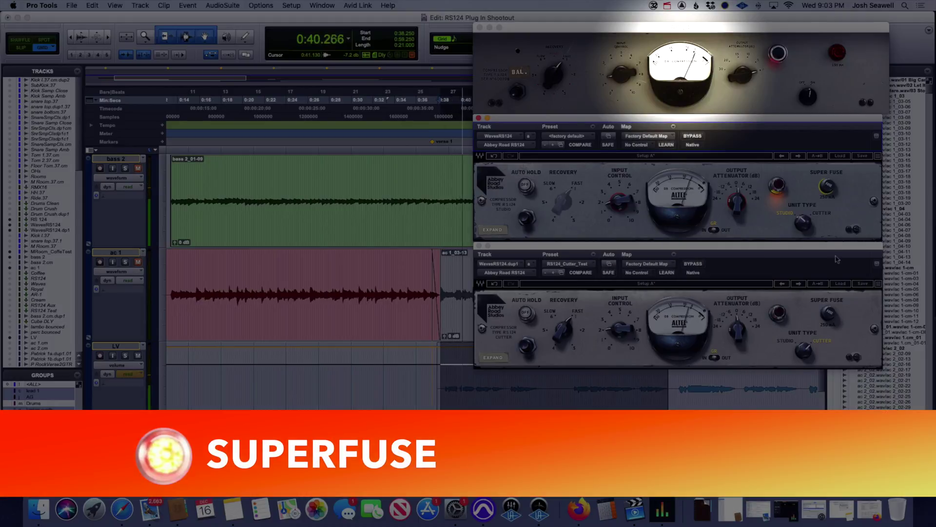
click(831, 313)
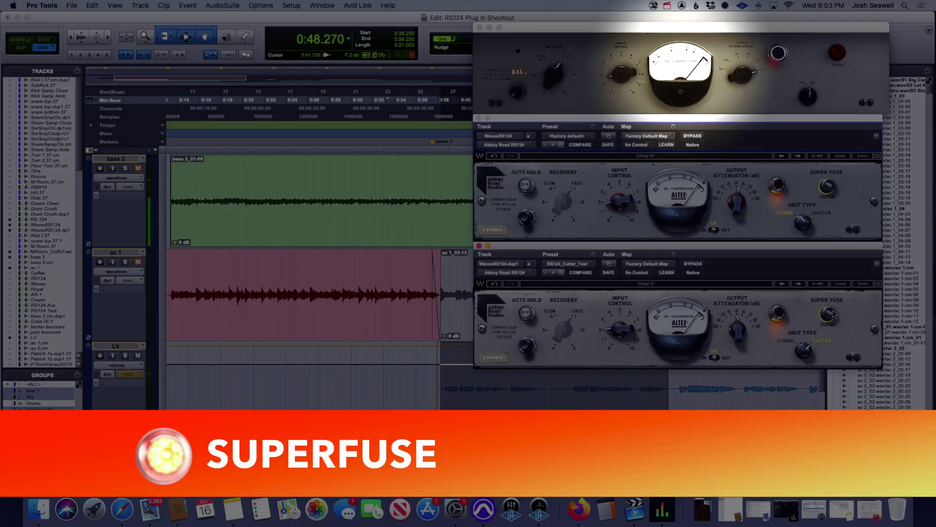
key(space)
key(space)
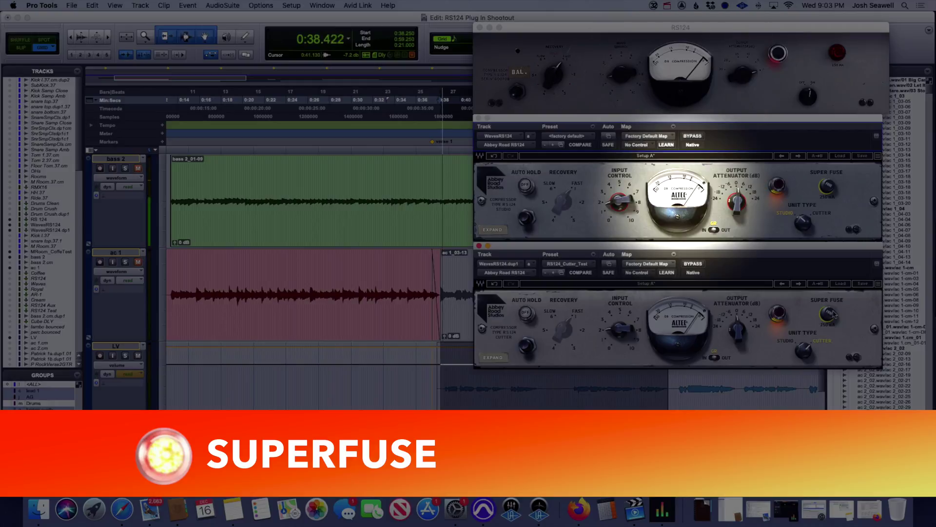
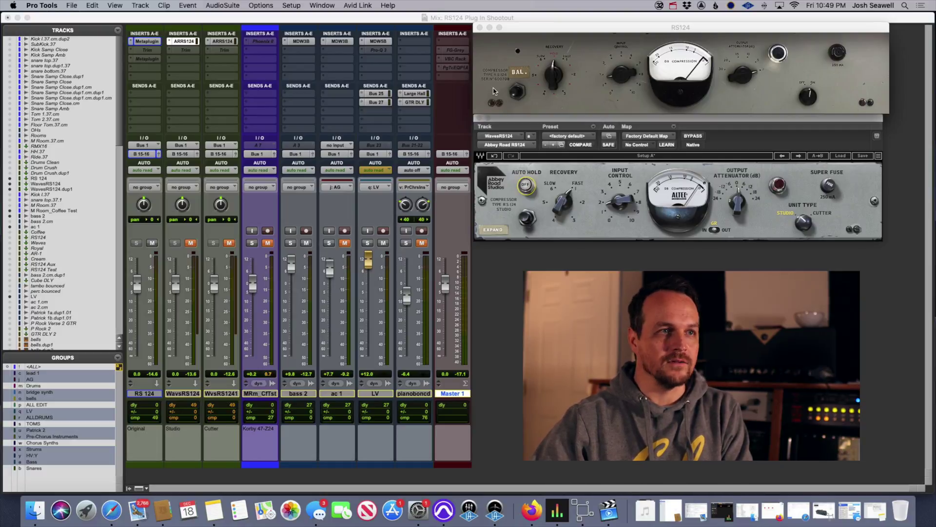
Play the session to observe the RS124's meter with both Waves buses muted
key(space)
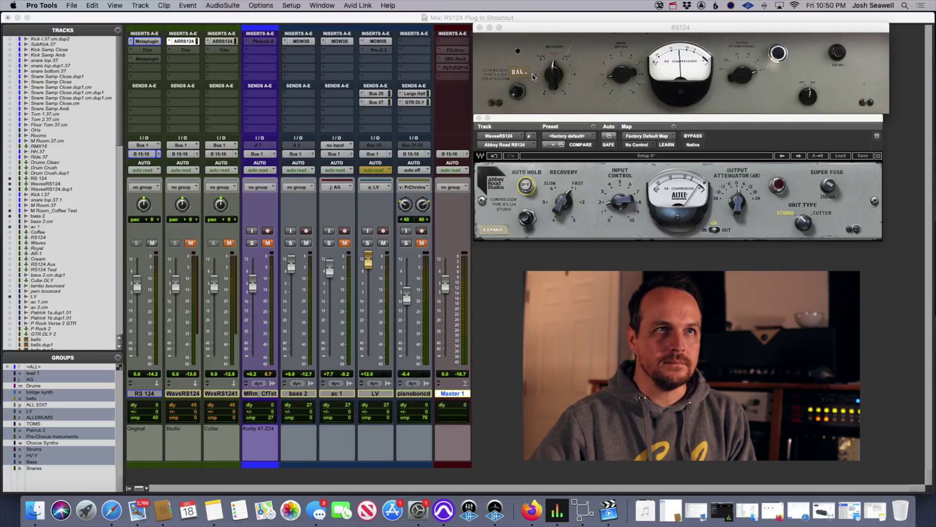
Toggle the RS124's hold switch and turn on Auto Hold on the Waves Studio instance
click(517, 97)
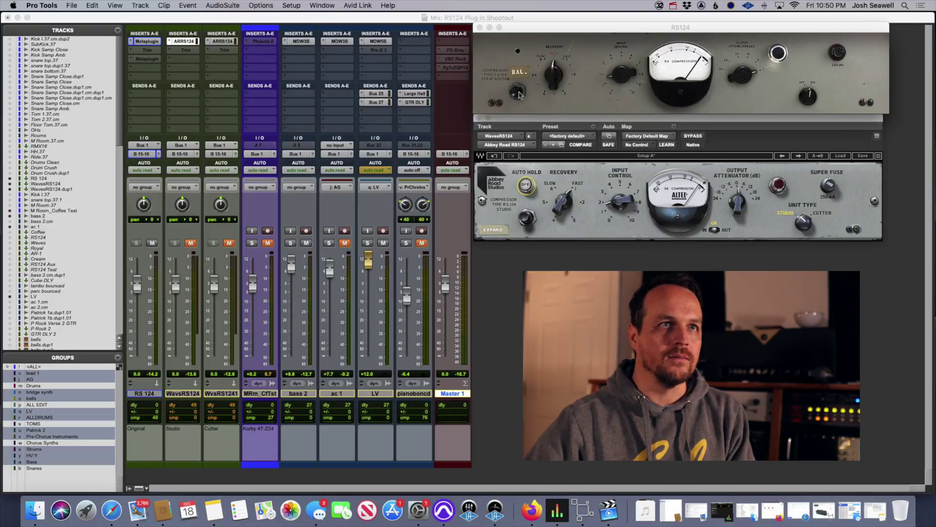
key(super+equal)
click(525, 186)
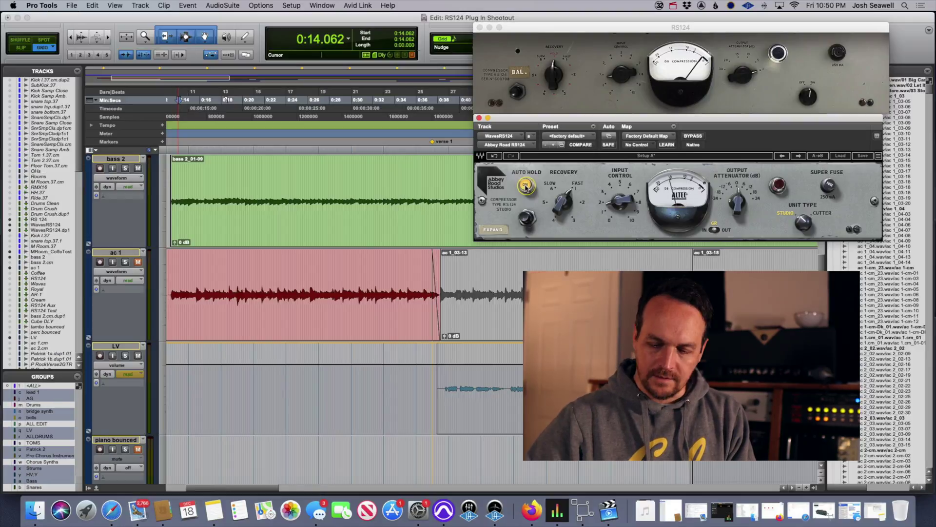
key(super+equal)
click(525, 185)
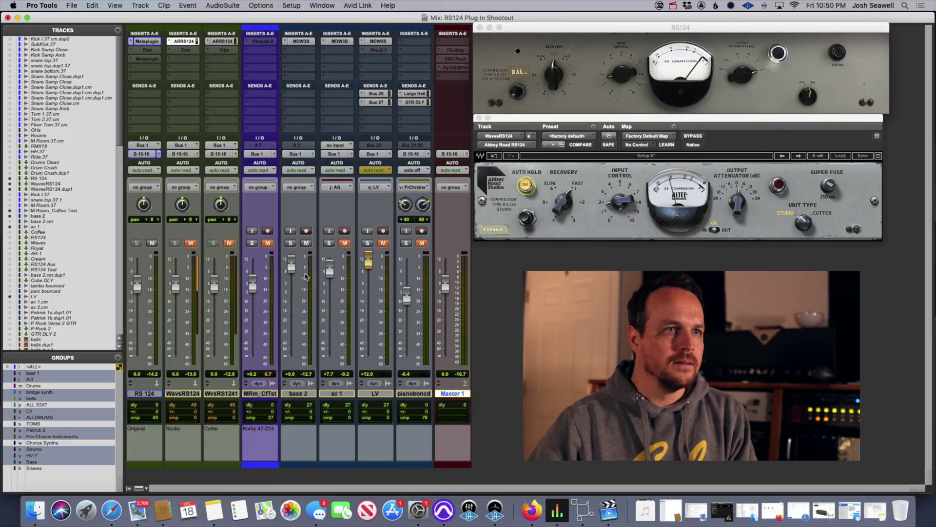
Test the hold behaviour by lowering the bass 2 fader to -2.2 dB, and raise it to +11.1 dB
drag(296, 267, 293, 286)
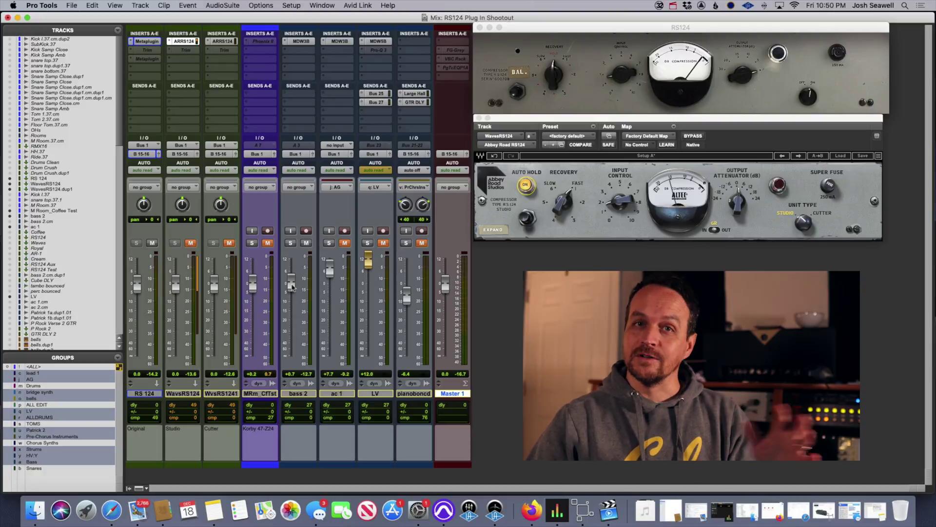
drag(292, 287, 292, 291)
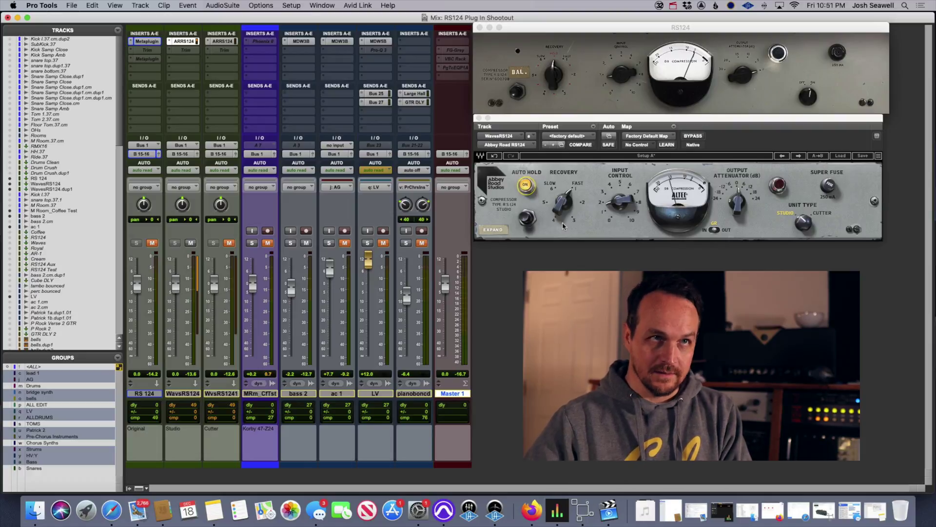
mouse_move(627, 207)
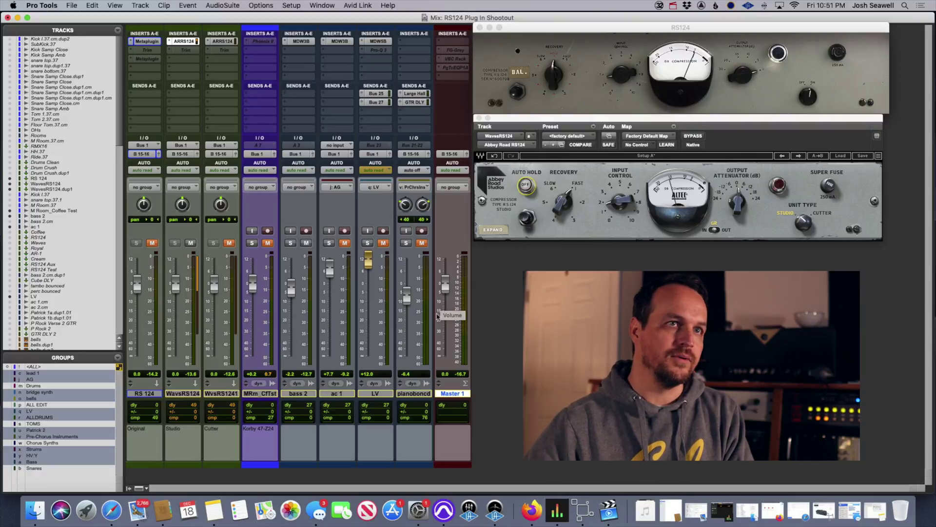
drag(292, 296, 293, 293)
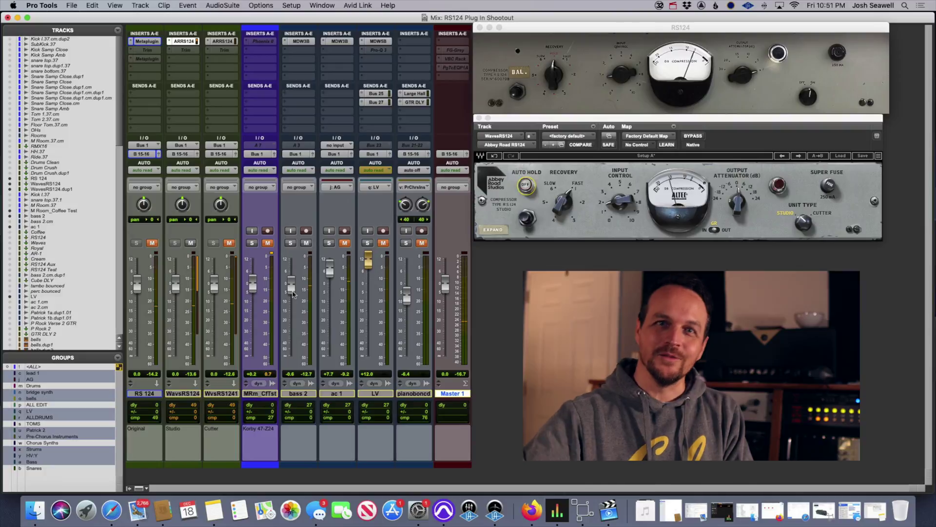
drag(292, 293, 295, 269)
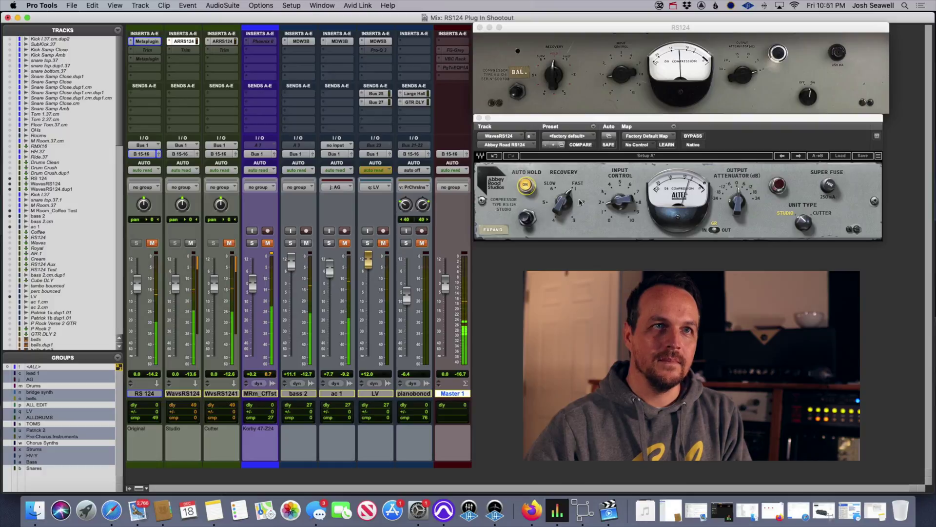
Raise the input control on the Waves Studio instance to about 5.6 during playback
click(620, 201)
drag(619, 201, 621, 187)
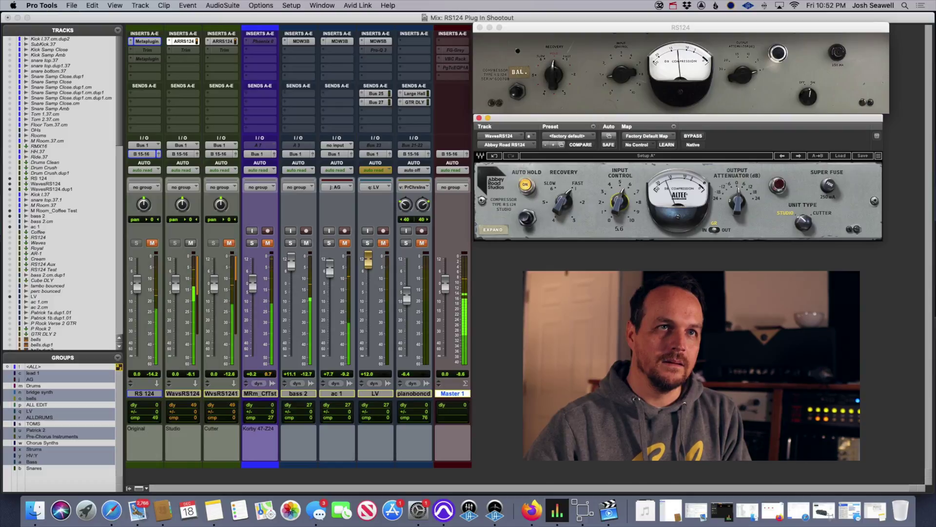
drag(621, 187, 620, 188)
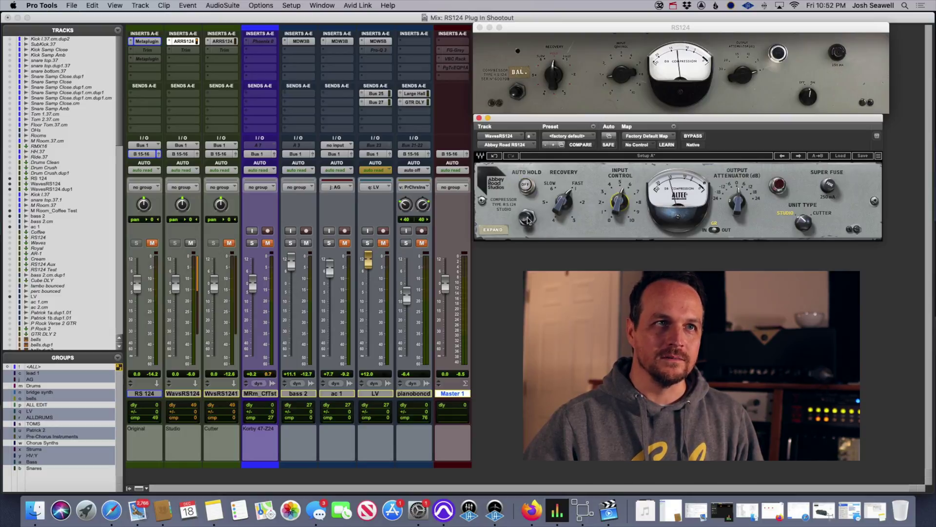
Expand the Waves Studio instance to examine its sidechain high-pass and mix controls, and collapse it again
click(492, 230)
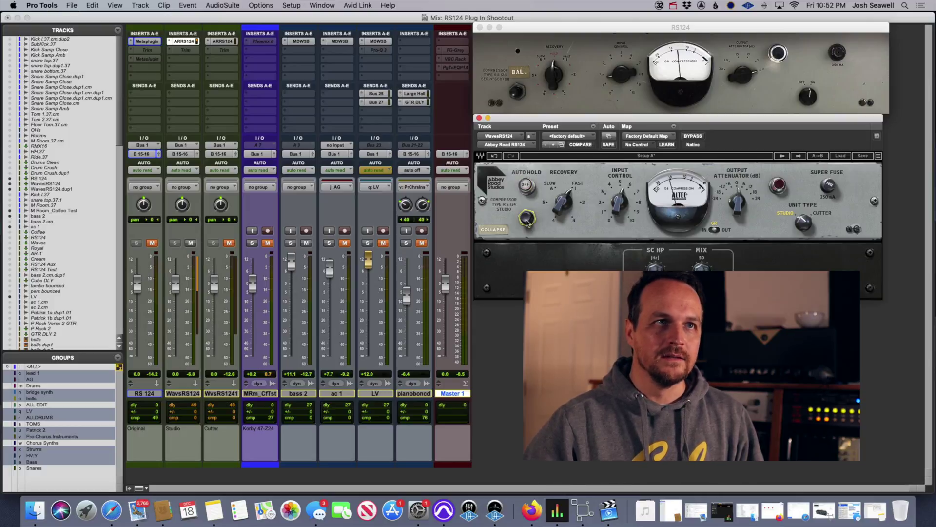
click(493, 229)
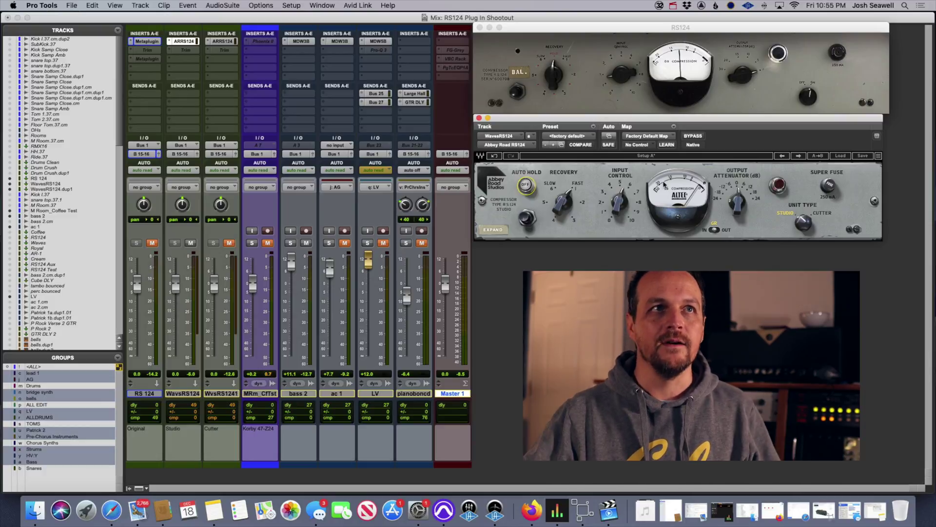
click(502, 79)
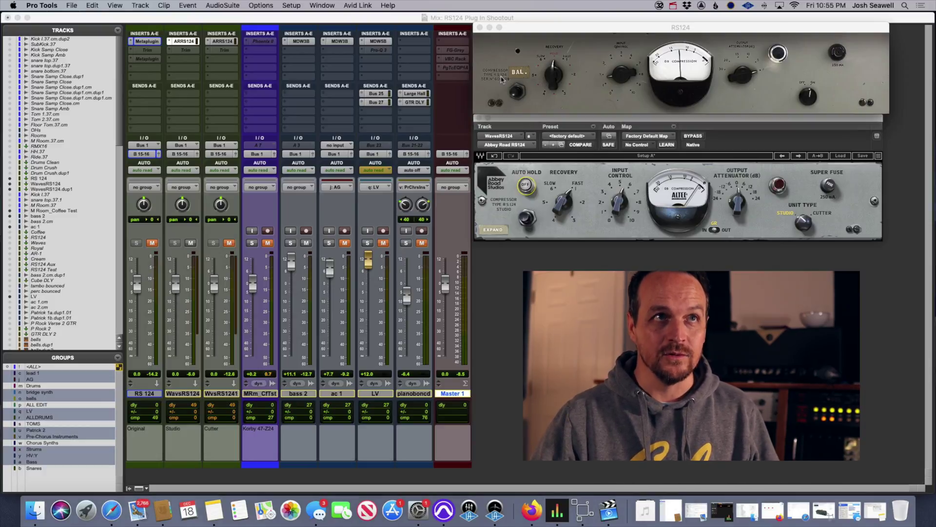
click(502, 79)
click(521, 81)
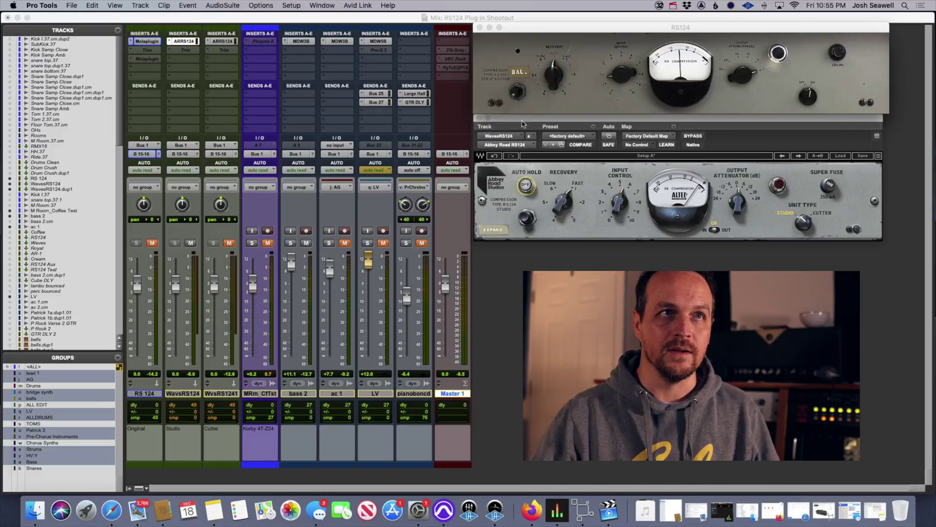